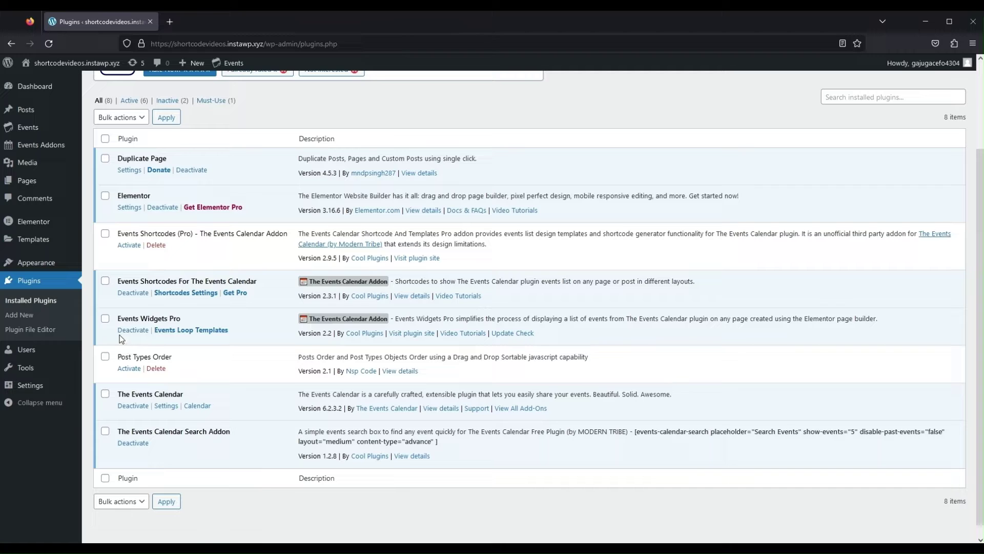
Start a new WordPress page in a separate tab from Pages > Add New.
{"action": "mouse_move", "coordinate": [31, 181]}
{"action": "middle_click", "coordinate": [114, 196]}
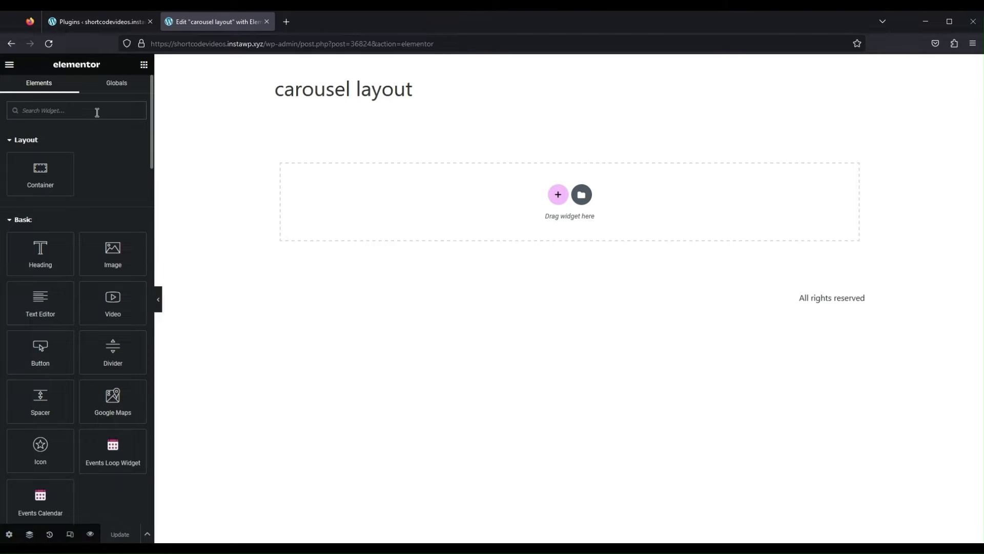
Place the Events Loop Widget on the page, switch its layout to Carousel, and advance the slides.
{"action": "type", "text": "even"}
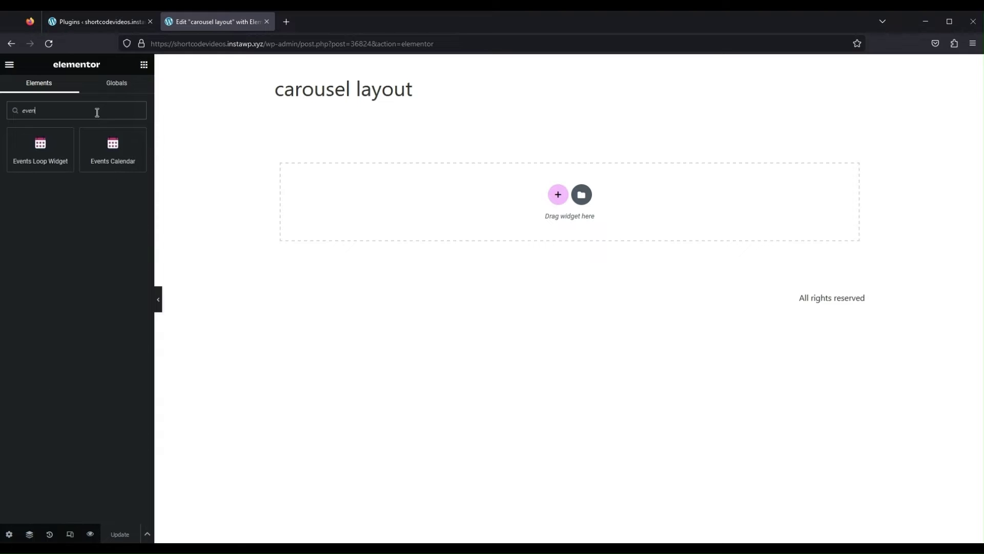
{"action": "left_click_drag", "start_coordinate": [65, 154], "coordinate": [481, 205]}
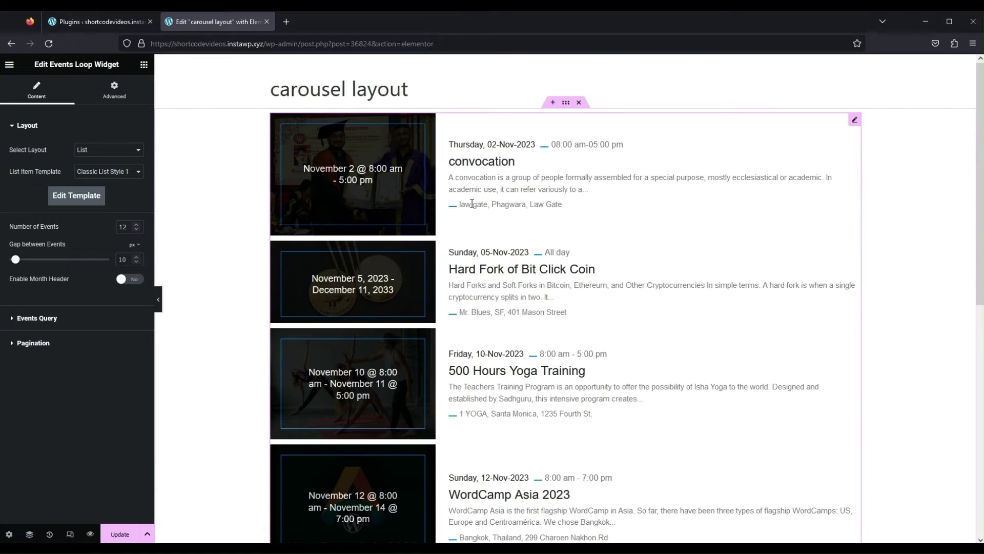
{"action": "left_click", "coordinate": [84, 149]}
{"action": "left_click", "coordinate": [100, 183]}
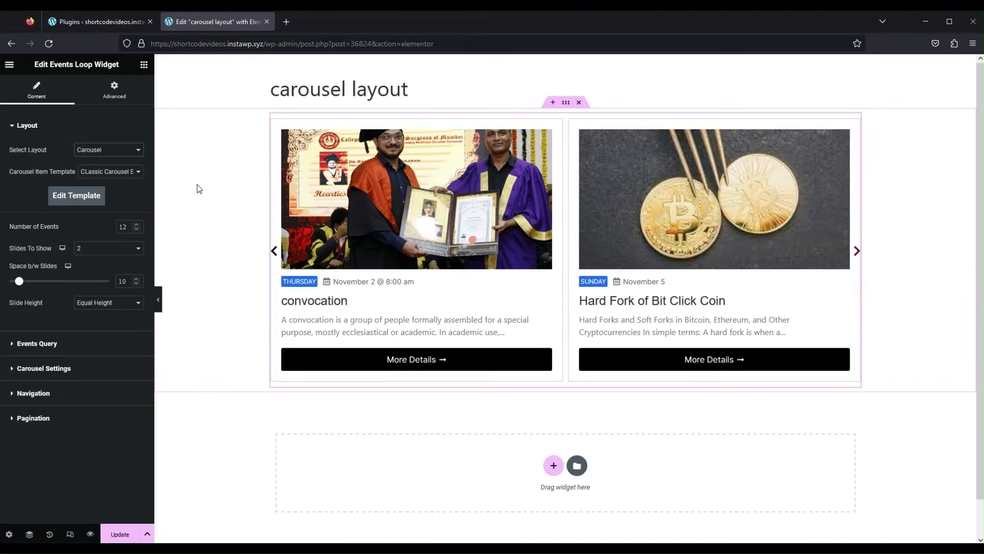
{"action": "left_click", "coordinate": [860, 255]}
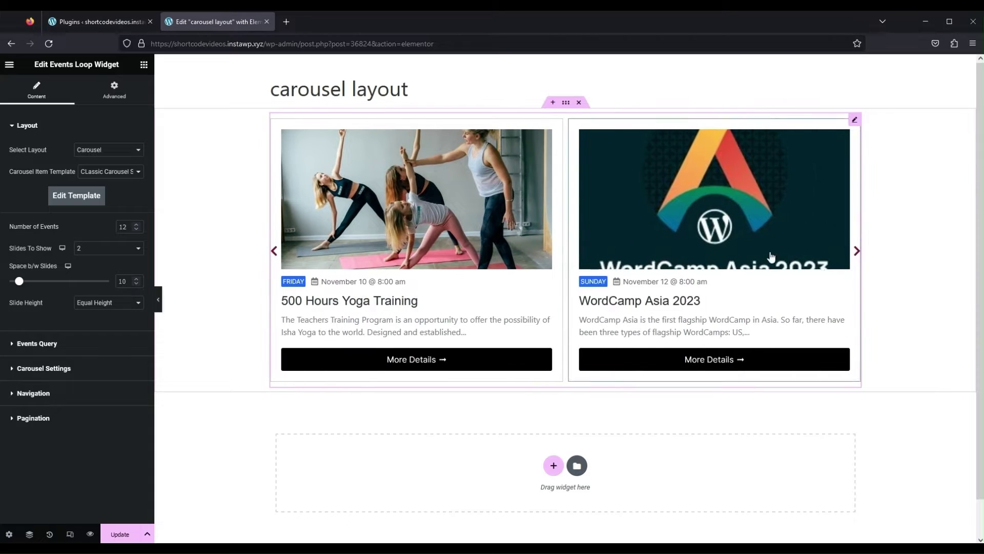
{"action": "left_click", "coordinate": [123, 210]}
{"action": "left_click", "coordinate": [127, 173]}
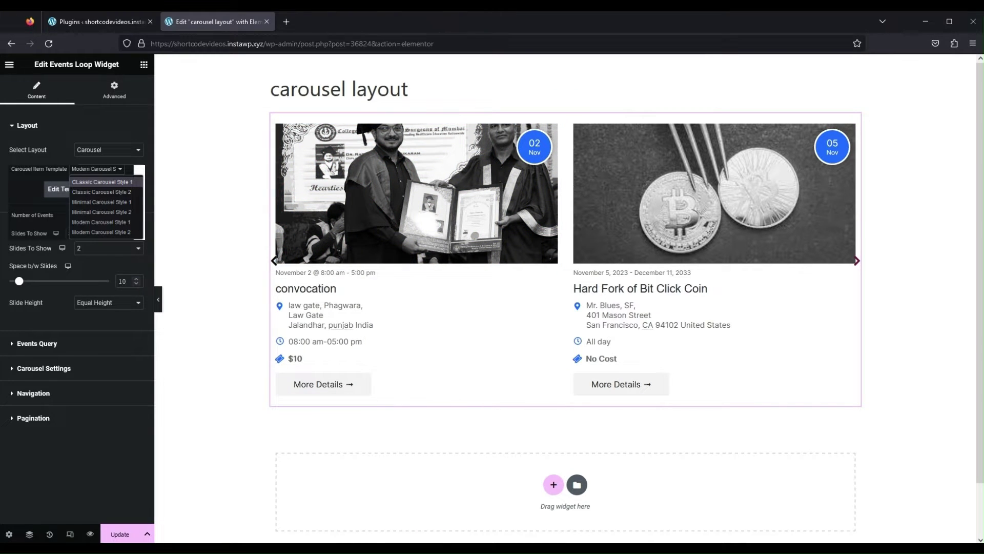
{"action": "left_click", "coordinate": [102, 202]}
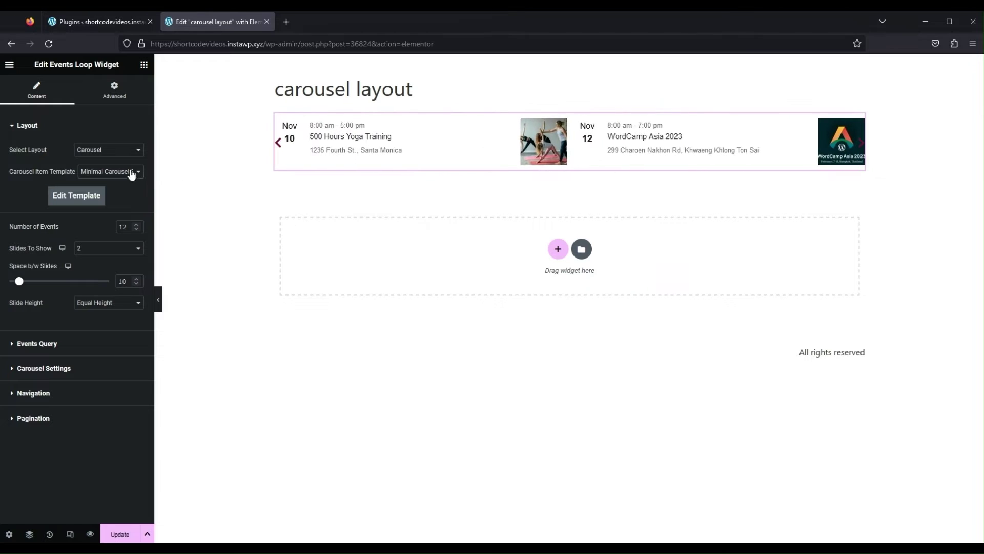
{"action": "key", "text": "Up"}
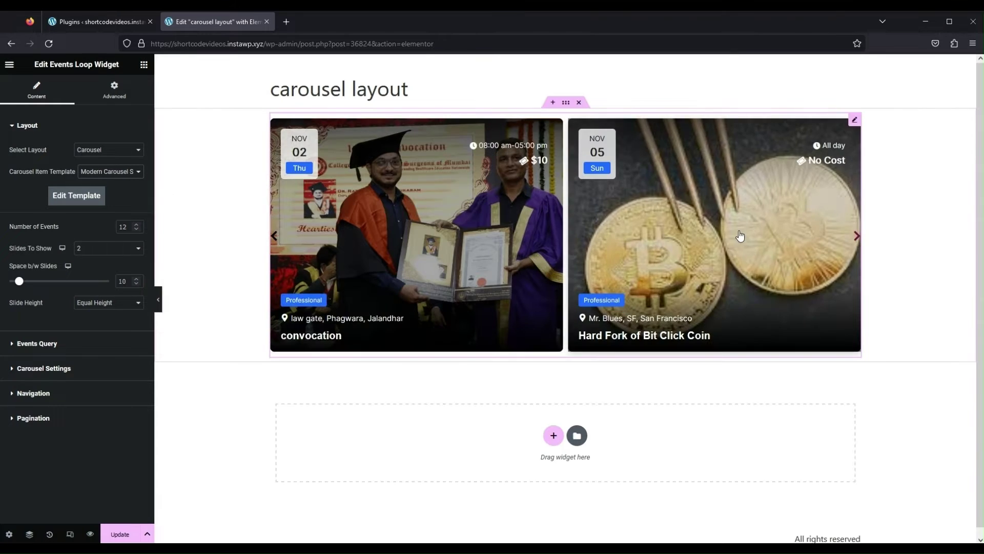
{"action": "left_click", "coordinate": [857, 236]}
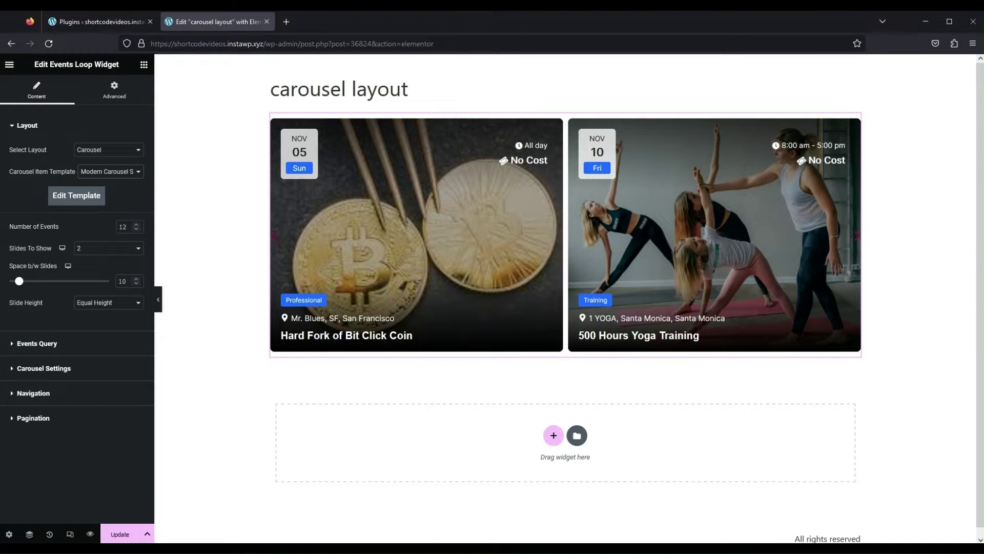
{"action": "key", "text": "Up"}
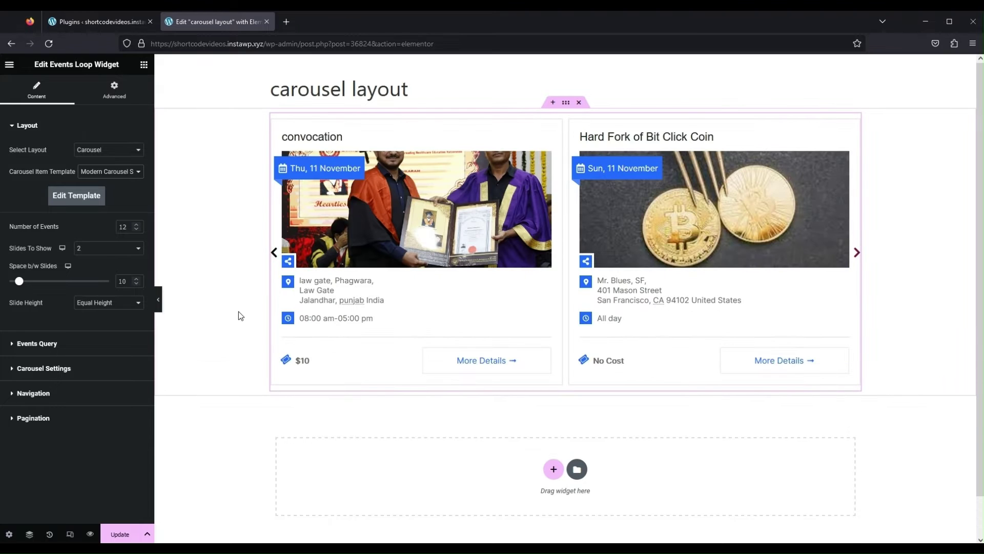
{"action": "left_click", "coordinate": [856, 254]}
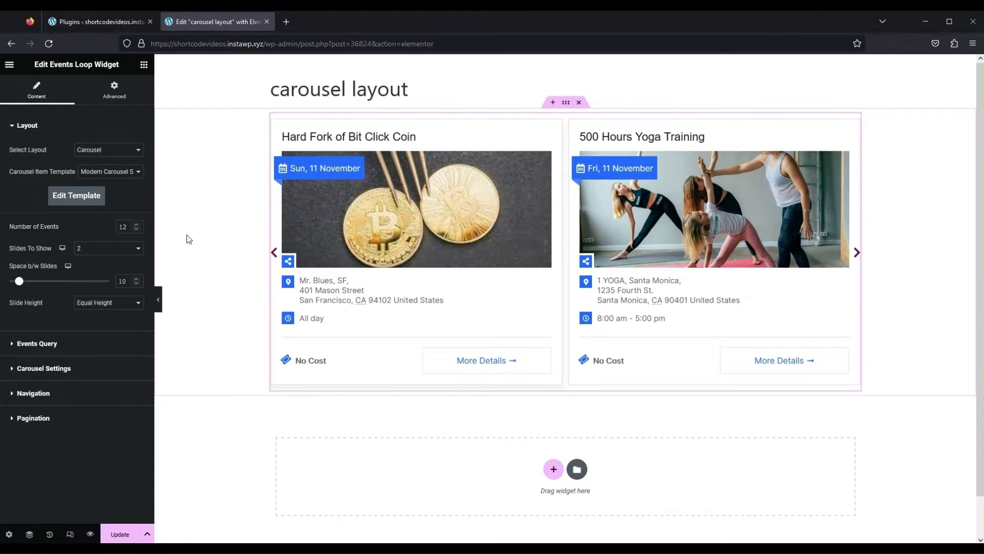
{"action": "key", "text": "Up"}
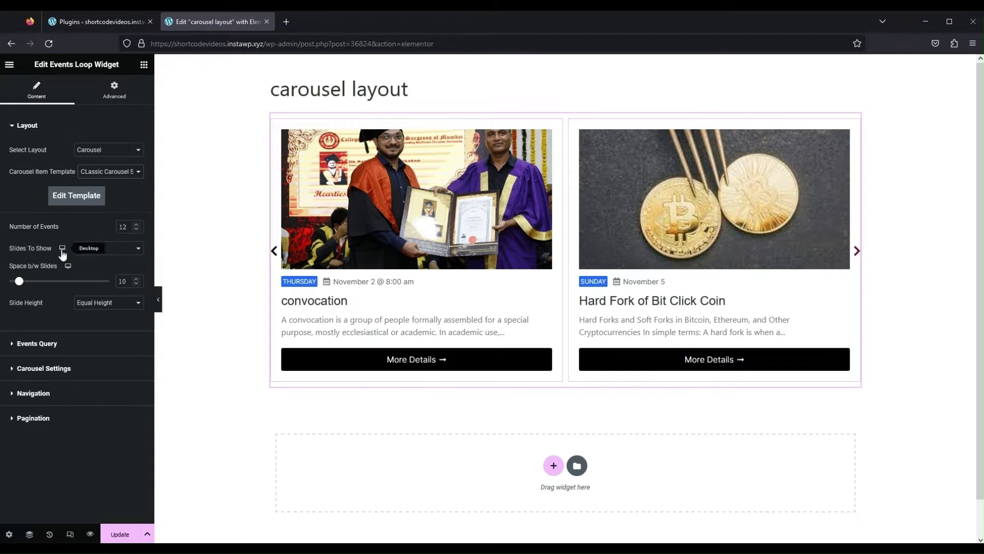
Set Slides To Show to 3 and widen the space between slides to 19.
{"action": "left_click", "coordinate": [114, 248]}
{"action": "left_click", "coordinate": [108, 287]}
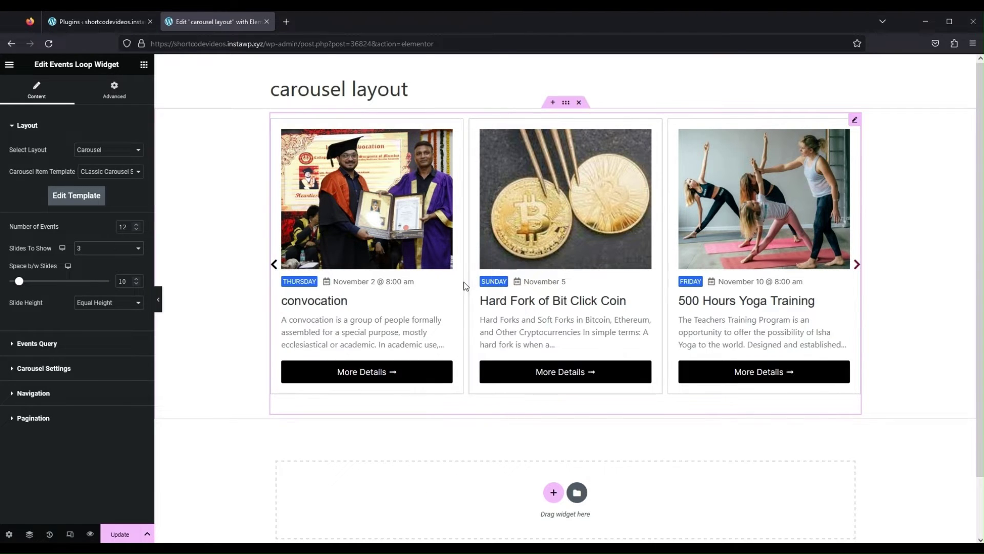
{"action": "left_click_drag", "start_coordinate": [20, 281], "coordinate": [29, 285]}
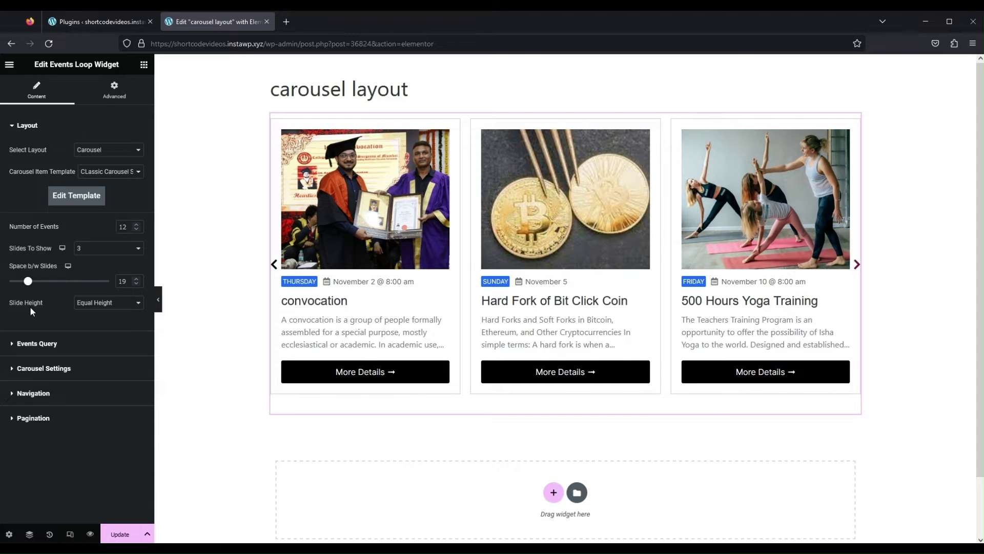
{"action": "left_click", "coordinate": [127, 319]}
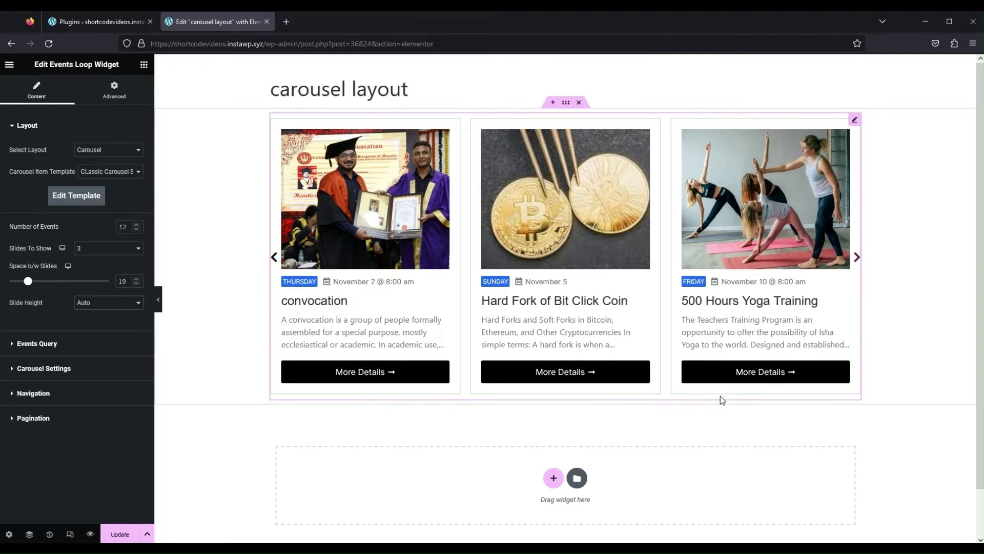
{"action": "left_click", "coordinate": [857, 257]}
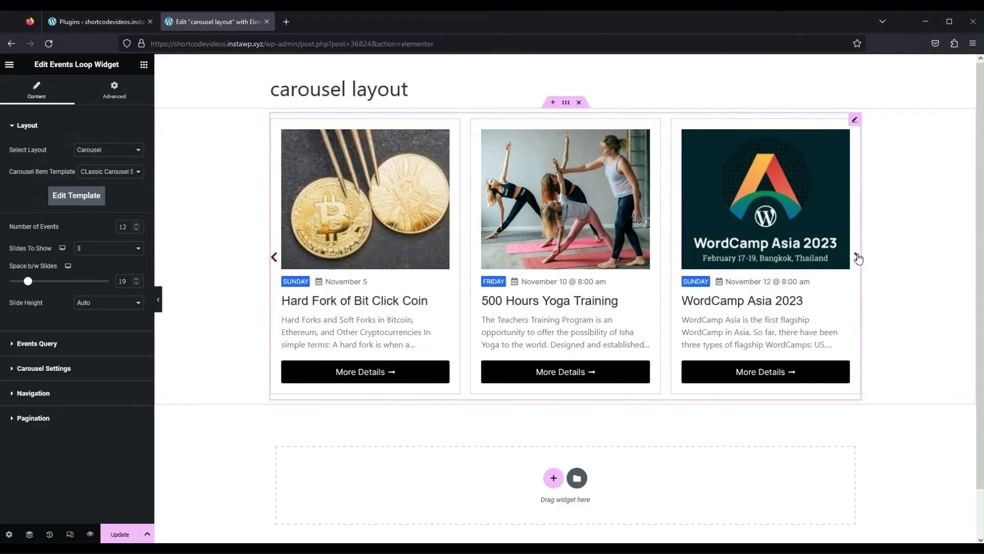
{"action": "left_click", "coordinate": [858, 256]}
{"action": "left_click", "coordinate": [858, 256]}
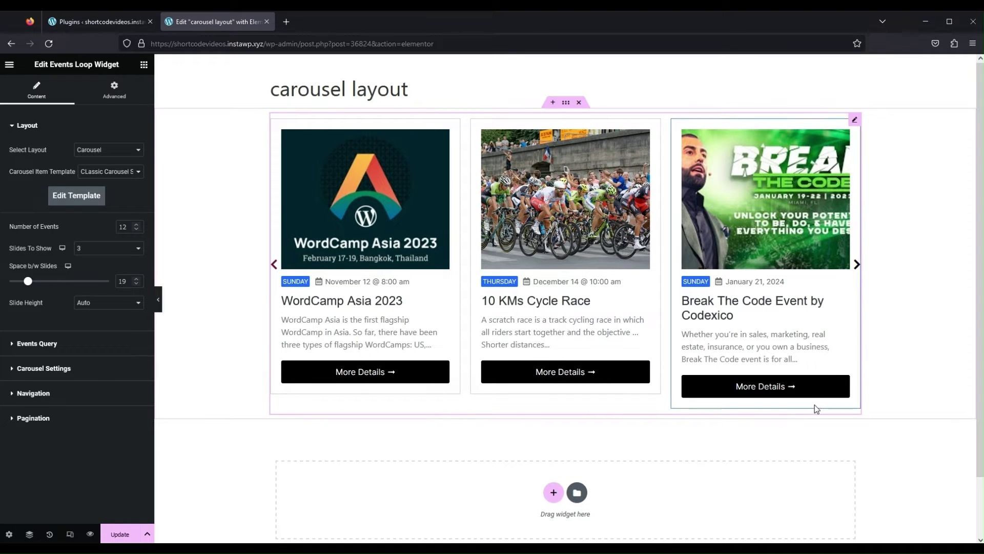
{"action": "left_click", "coordinate": [99, 304]}
{"action": "left_click", "coordinate": [105, 318]}
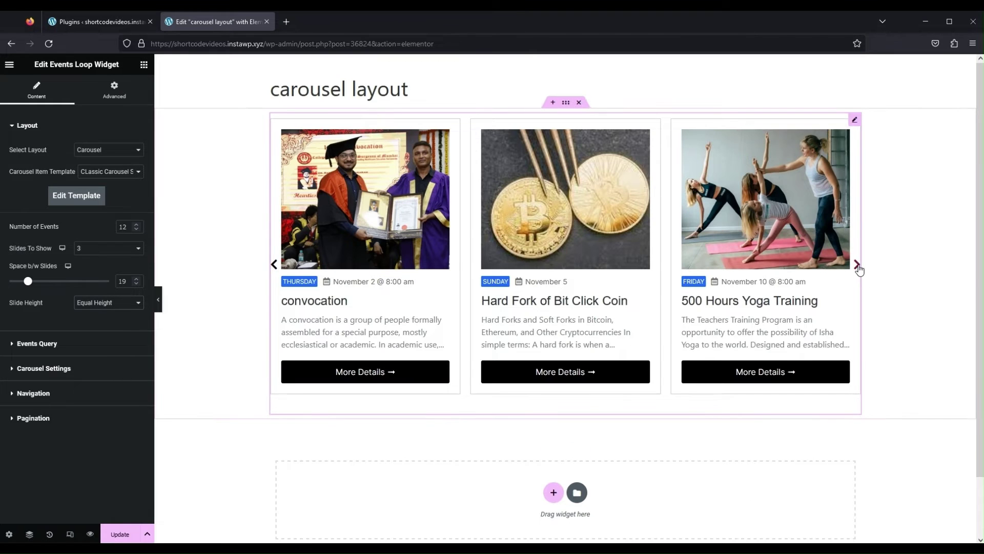
{"action": "left_click", "coordinate": [857, 264]}
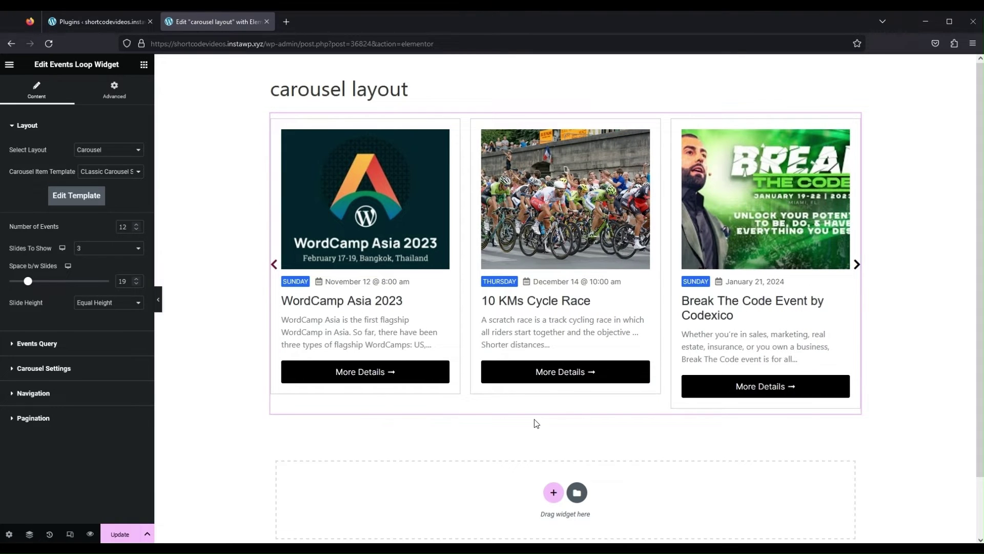
In Events Query, try Event Offset values 1 and 3, then reset it to 0.
{"action": "left_click", "coordinate": [21, 344]}
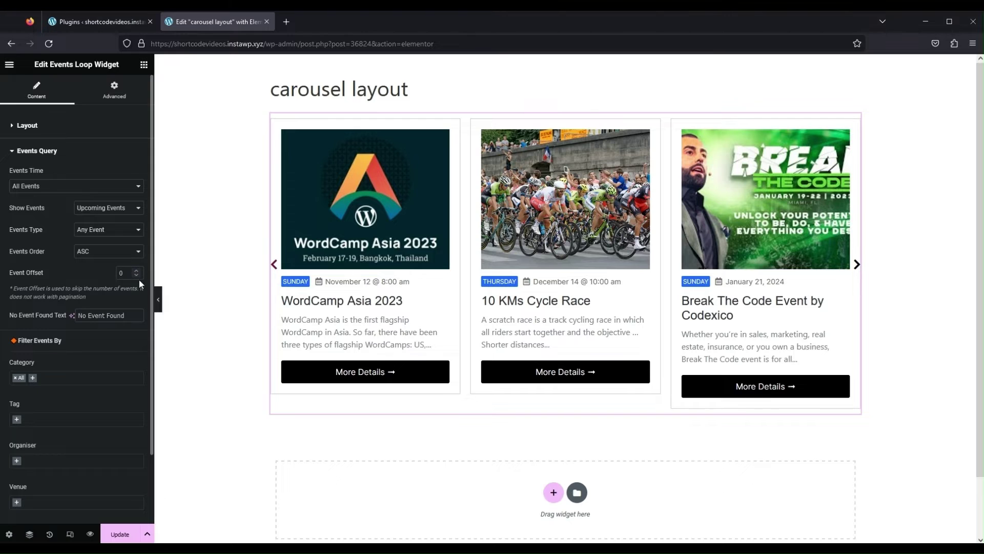
{"action": "left_click", "coordinate": [275, 265]}
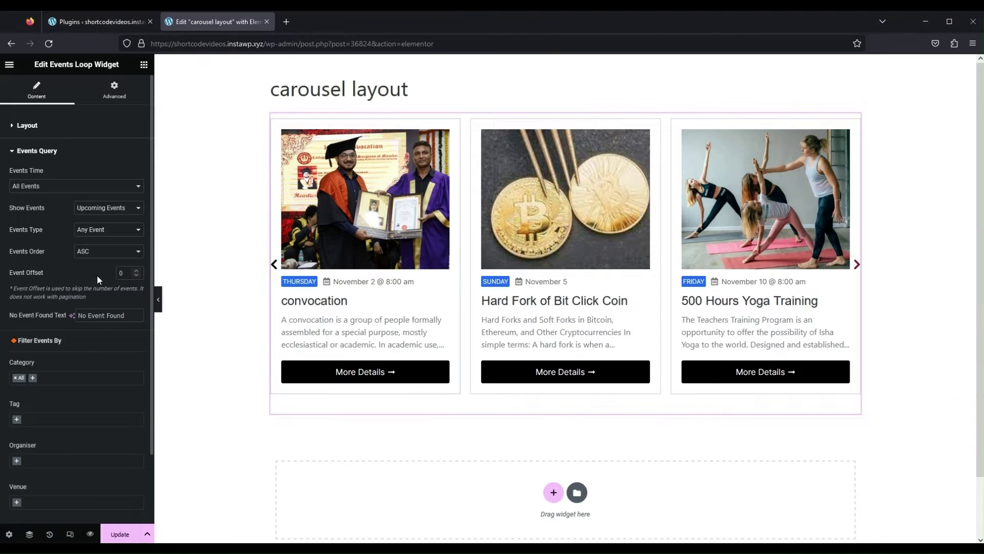
{"action": "left_click", "coordinate": [137, 271]}
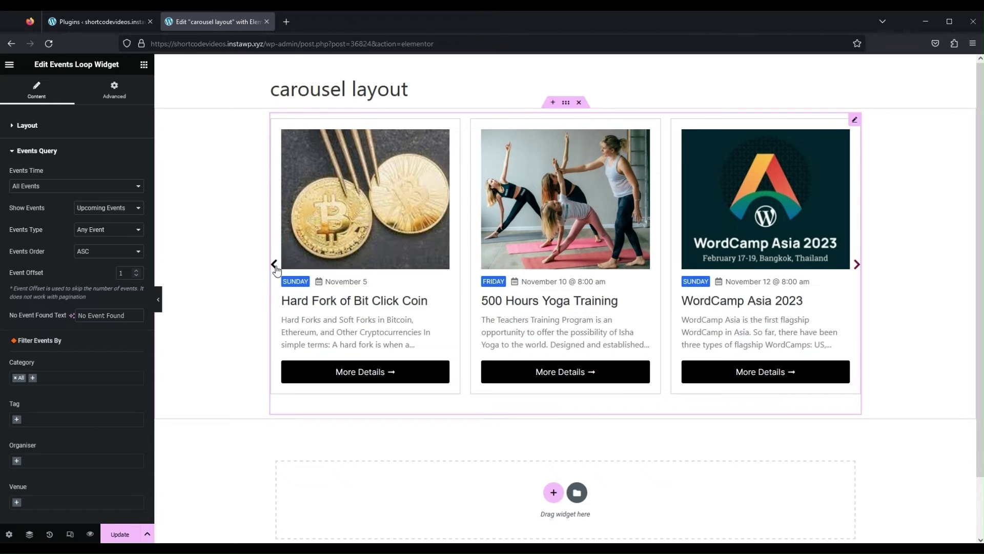
{"action": "left_click", "coordinate": [137, 270]}
{"action": "left_click", "coordinate": [138, 270]}
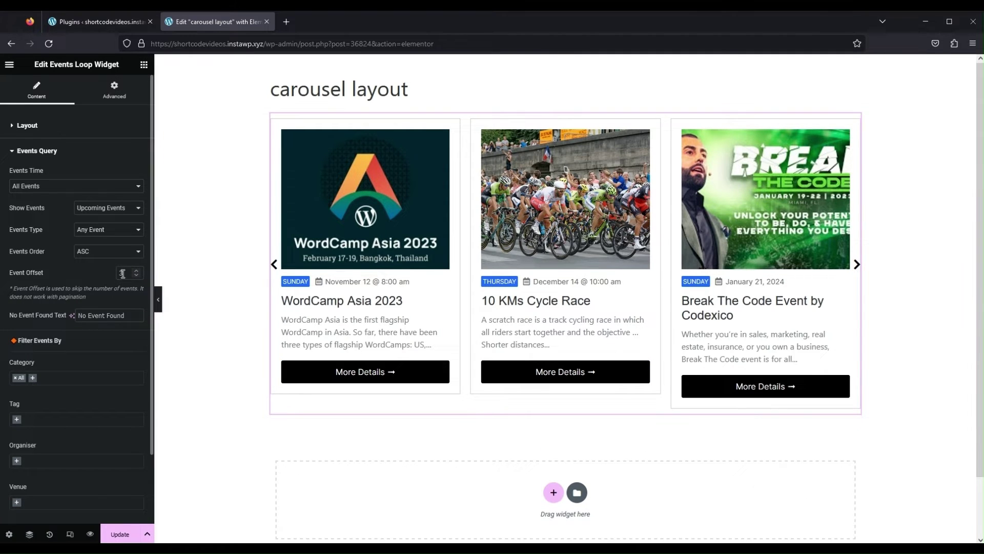
{"action": "key", "text": "BackSpace"}
{"action": "type", "text": "0"}
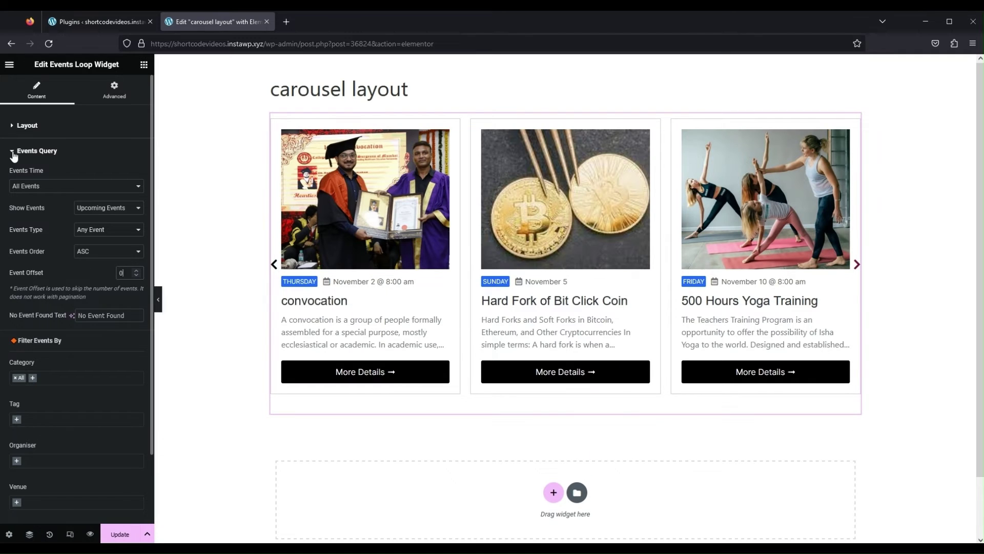
{"action": "left_click", "coordinate": [13, 152]}
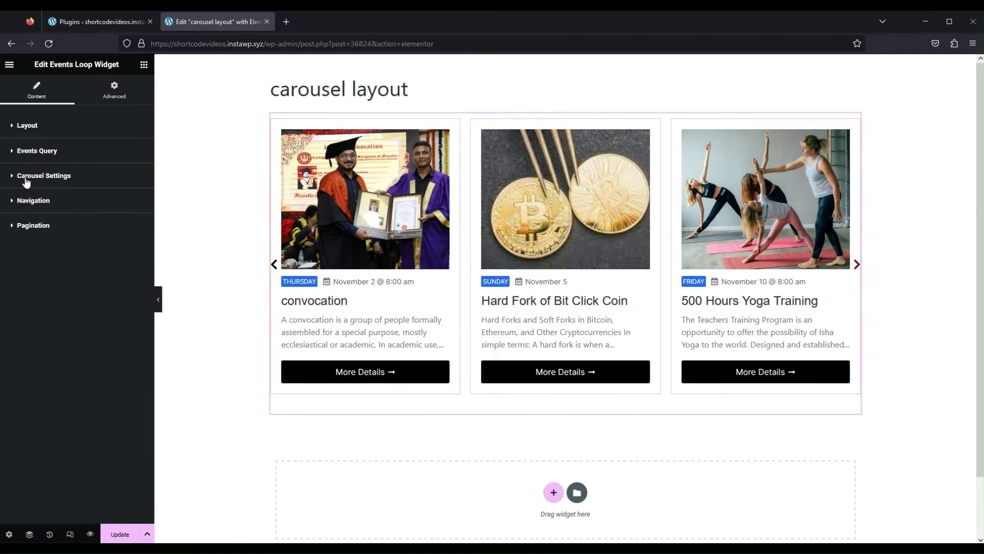
In Carousel Settings, set Autoplay and Pause On Hover to True.
{"action": "left_click", "coordinate": [81, 187]}
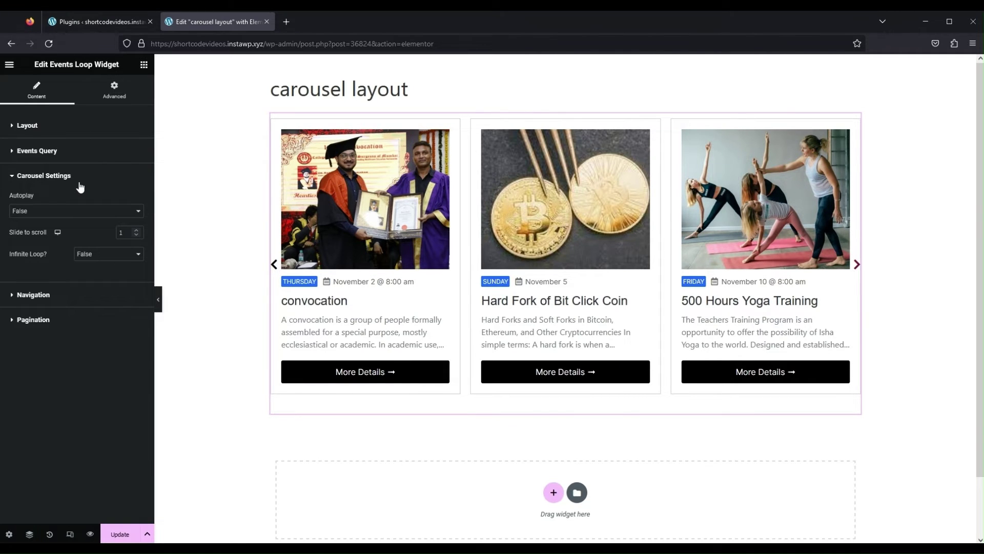
{"action": "left_click", "coordinate": [856, 264]}
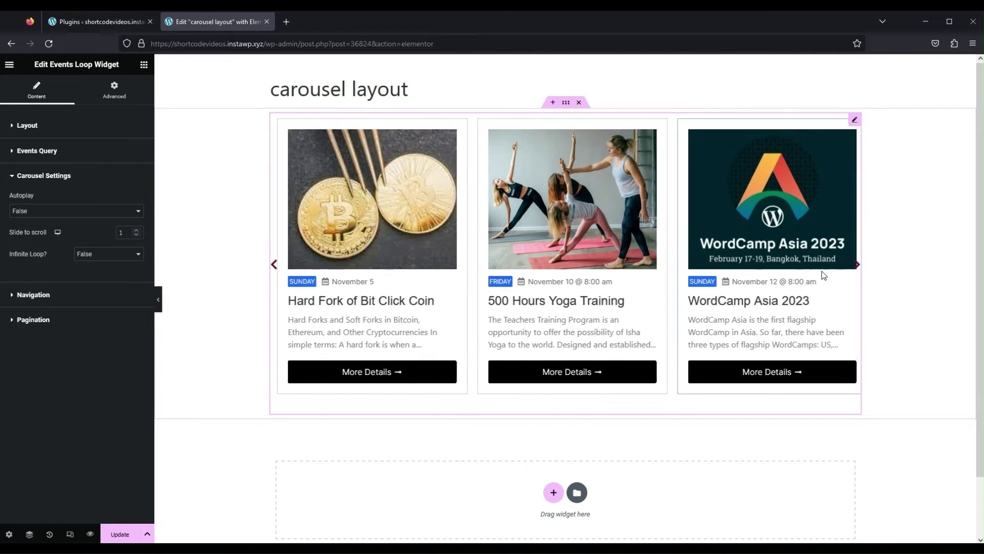
{"action": "left_click", "coordinate": [857, 264]}
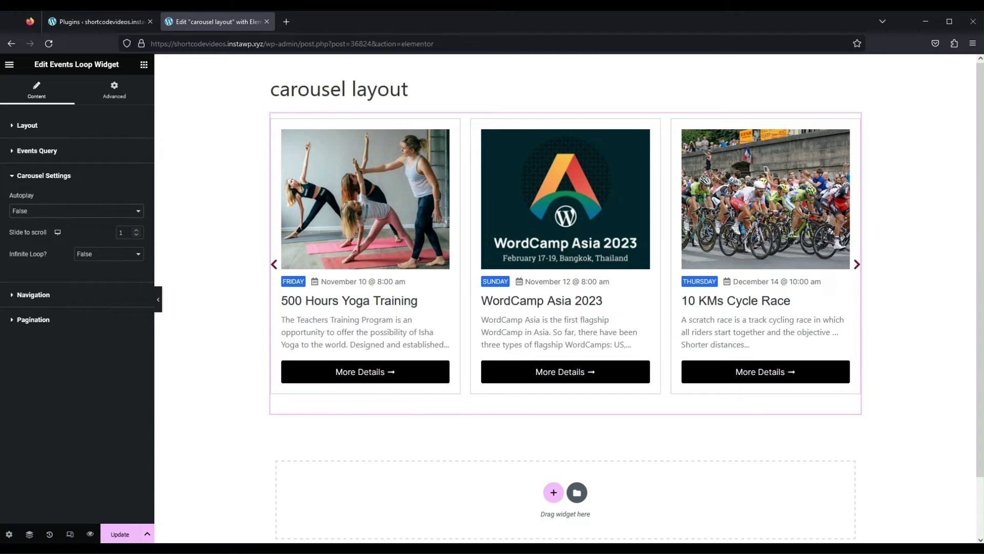
{"action": "left_click", "coordinate": [57, 241]}
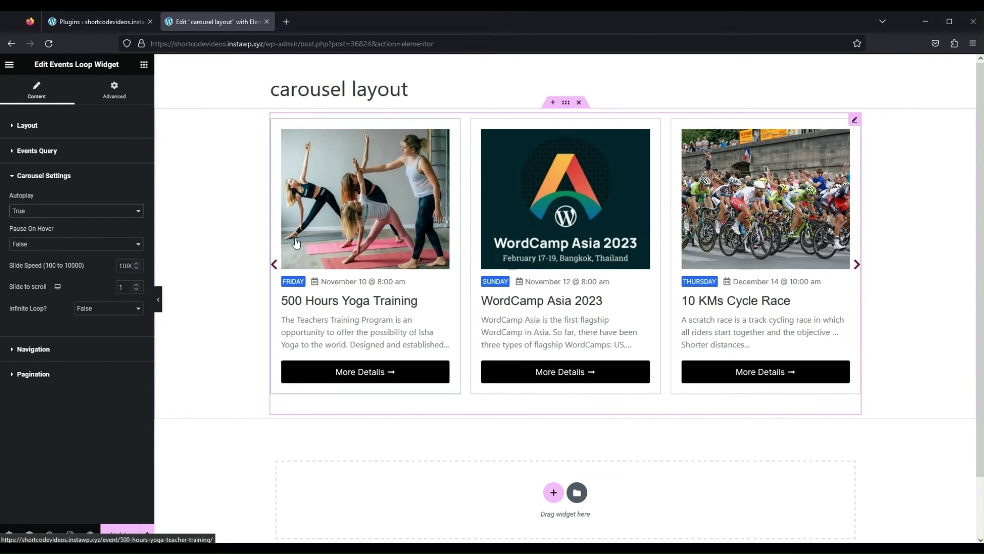
{"action": "left_click", "coordinate": [64, 248]}
{"action": "left_click", "coordinate": [54, 260]}
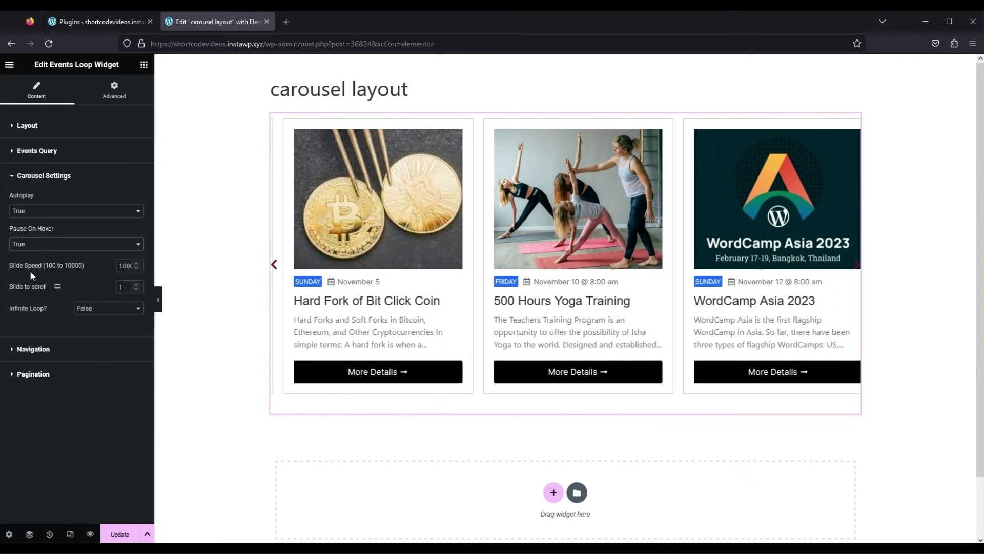
{"action": "left_click_drag", "start_coordinate": [128, 267], "coordinate": [95, 262]}
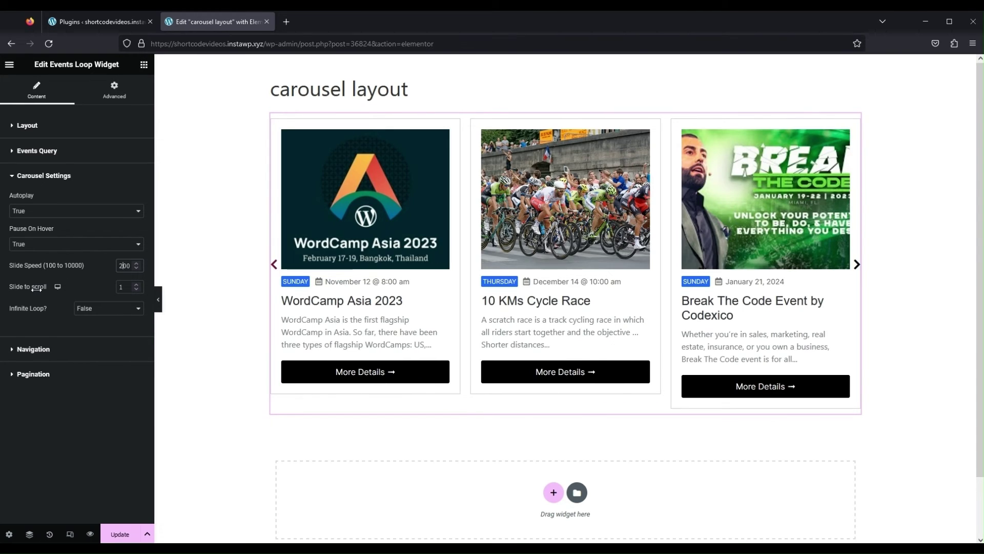
Set Slide Speed to 1000, keep Slides to scroll at 1, and set Infinite Loop to True.
{"action": "key", "text": "BackSpace"}
{"action": "type", "text": "1000"}
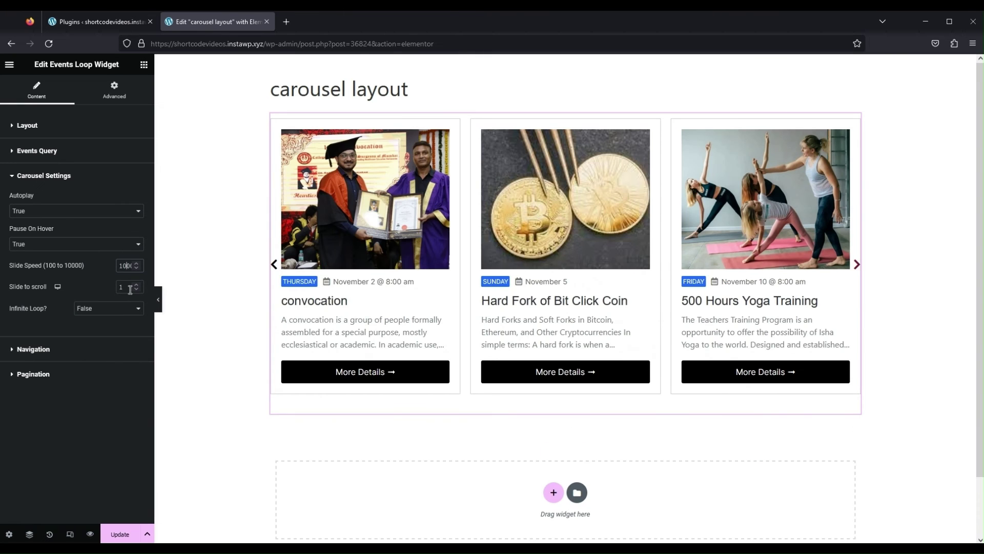
{"action": "left_click", "coordinate": [137, 284]}
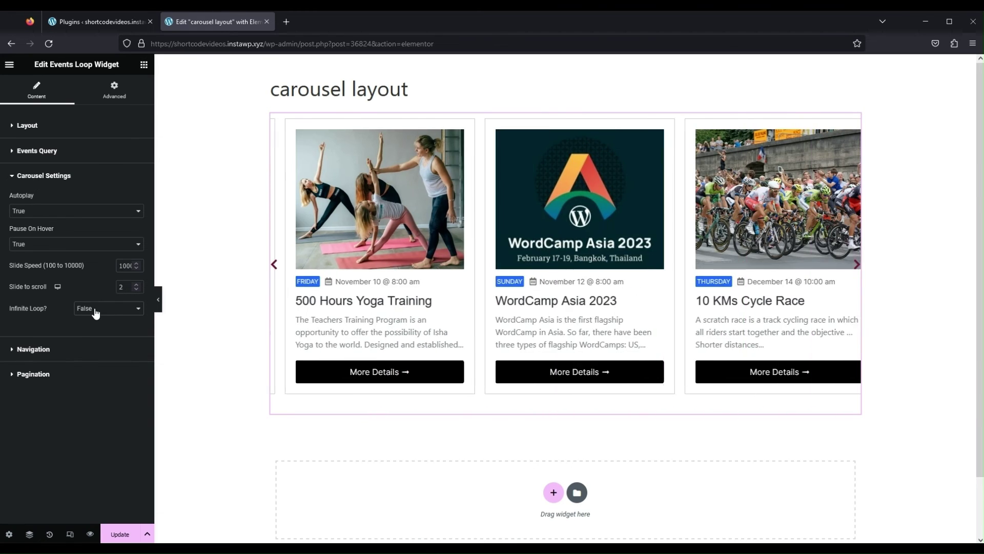
{"action": "left_click", "coordinate": [136, 289]}
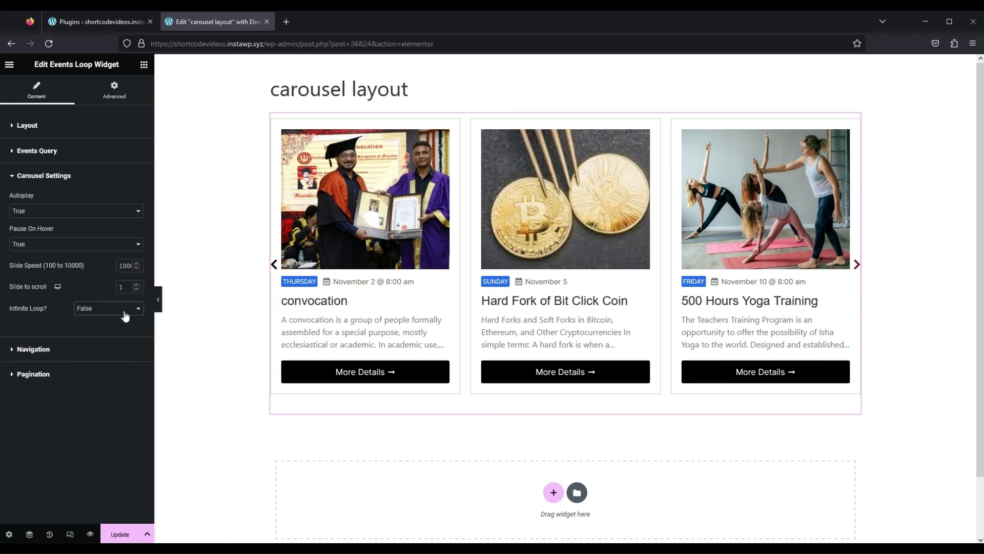
{"action": "left_click", "coordinate": [125, 311]}
{"action": "left_click", "coordinate": [106, 326]}
{"action": "scroll", "coordinate": [111, 334], "scroll_direction": "up", "scroll_amount": 1}
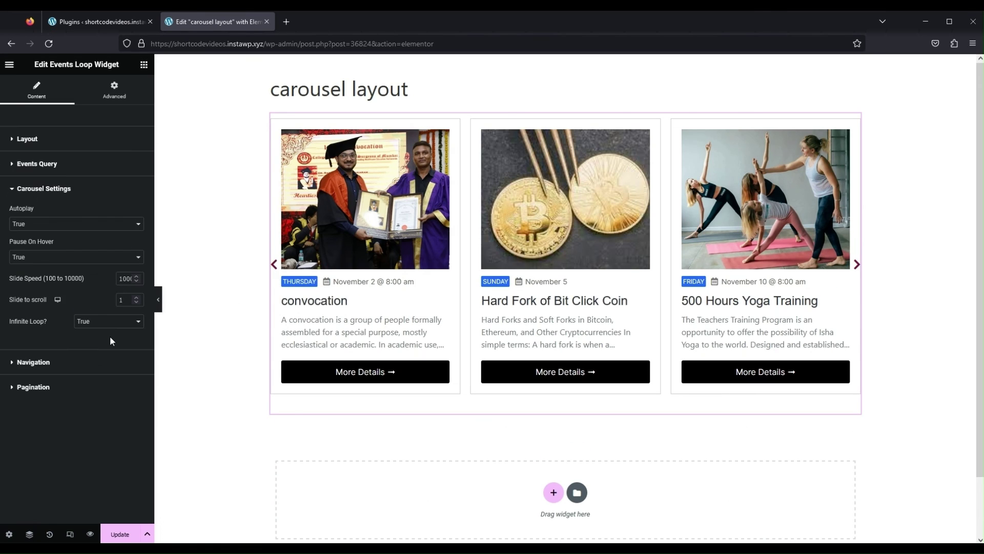
Update the page, preview it in a new tab, and advance the carousel two events.
{"action": "left_click", "coordinate": [113, 534]}
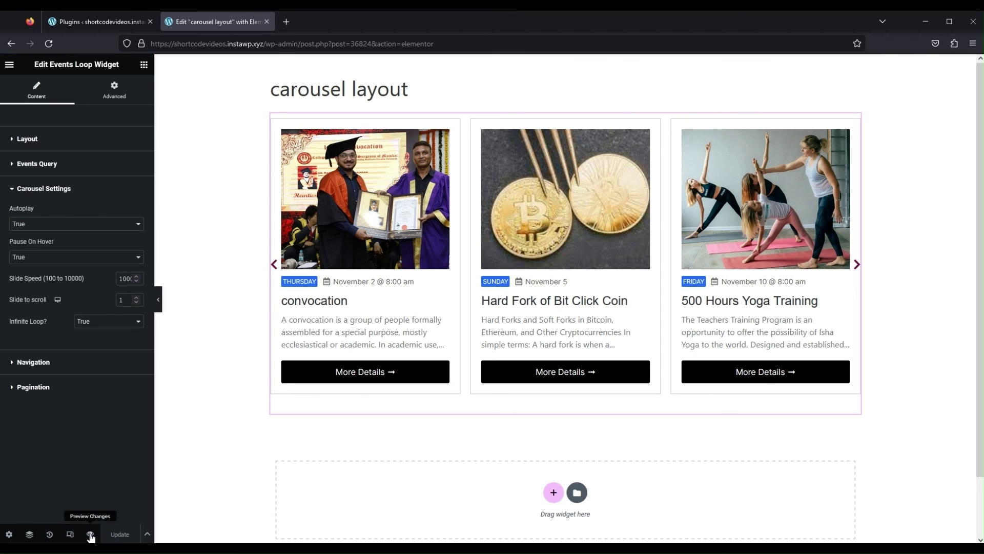
{"action": "left_click", "coordinate": [92, 534]}
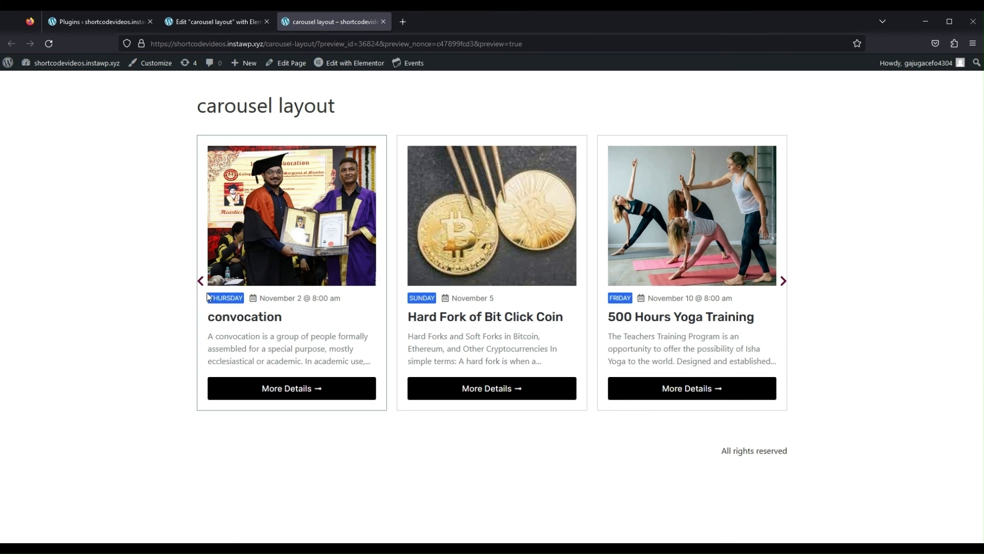
{"action": "left_click", "coordinate": [783, 280]}
{"action": "left_click", "coordinate": [783, 280]}
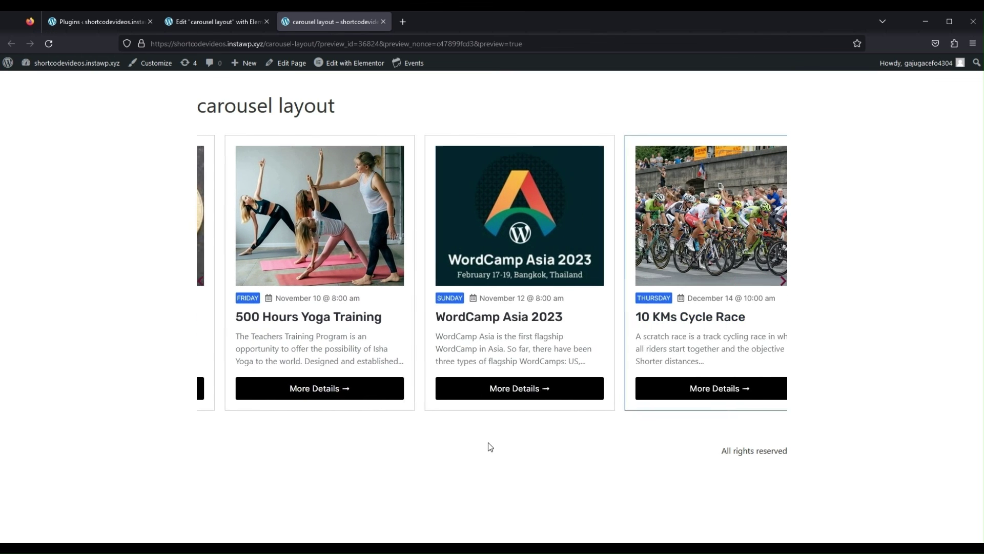